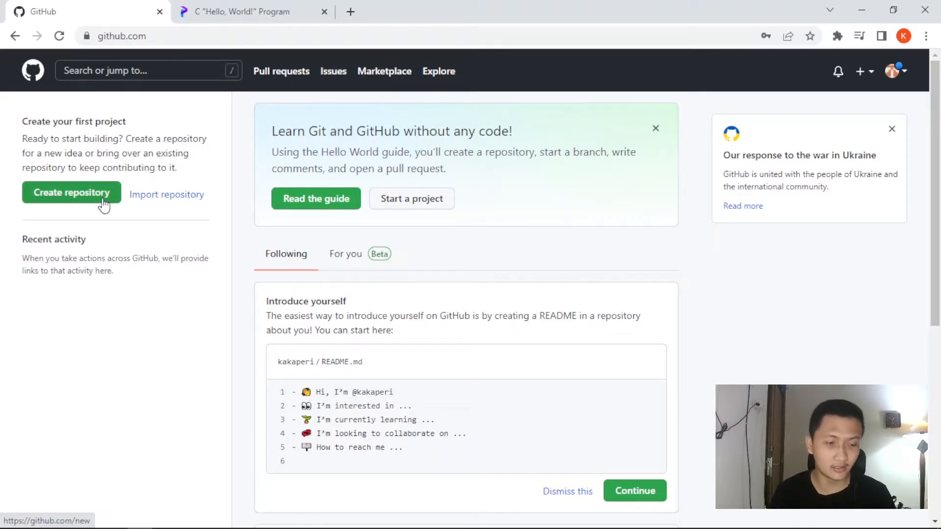
Step: Start creating a new repository and name it bahasacpemula
click(72, 192)
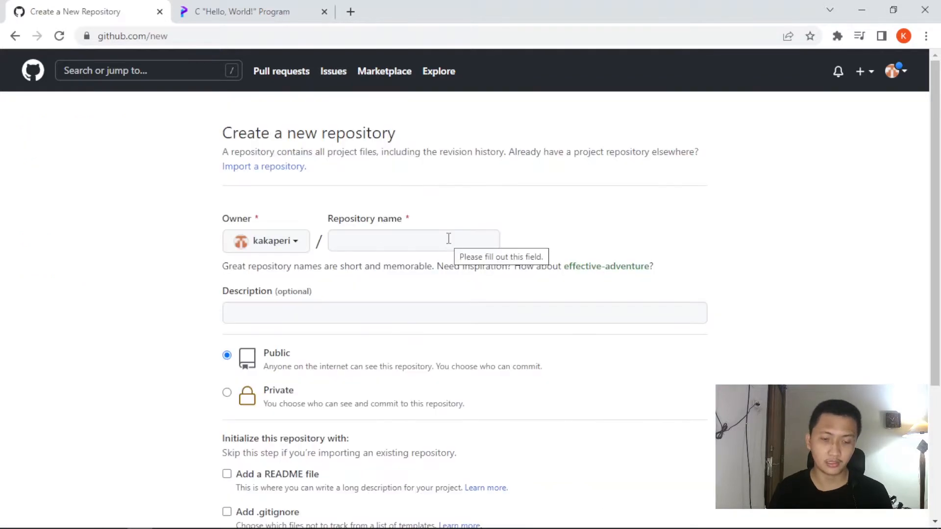
click(452, 242)
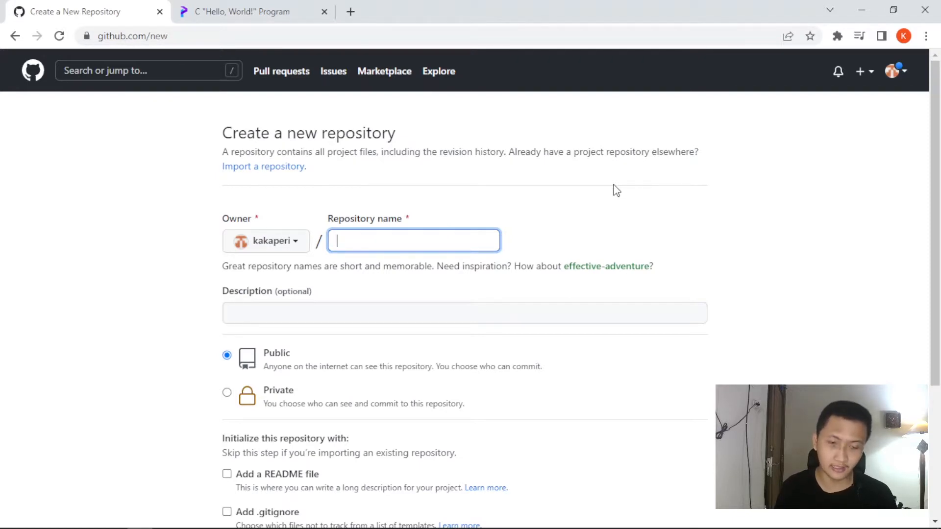
text(bahasacpe)
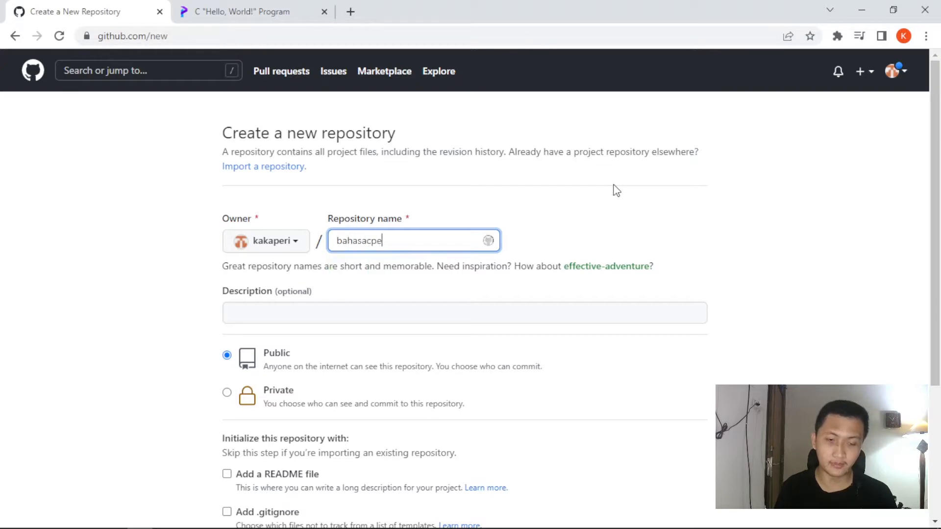
text(mula)
click(622, 212)
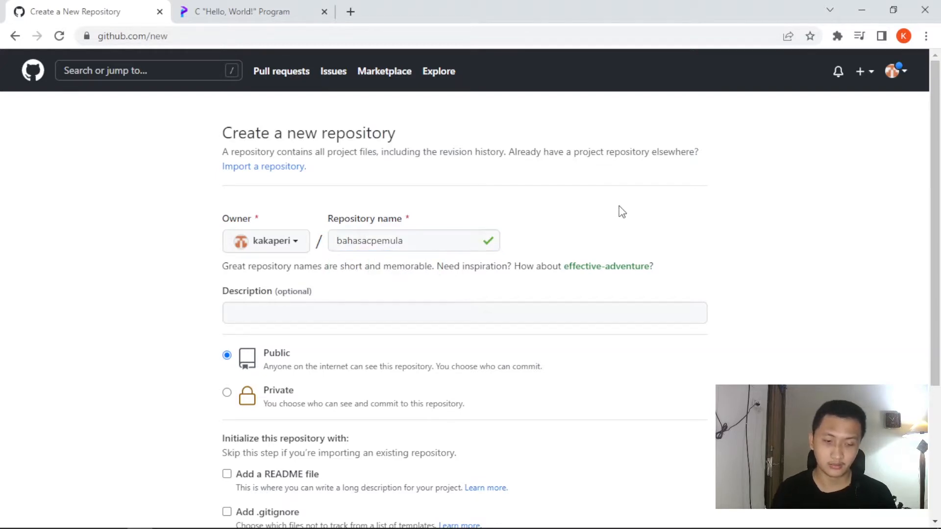
Step: Create the repository as Public, with an empty description and no README, .gitignore or license
scroll(622, 212, down, 2)
click(479, 245)
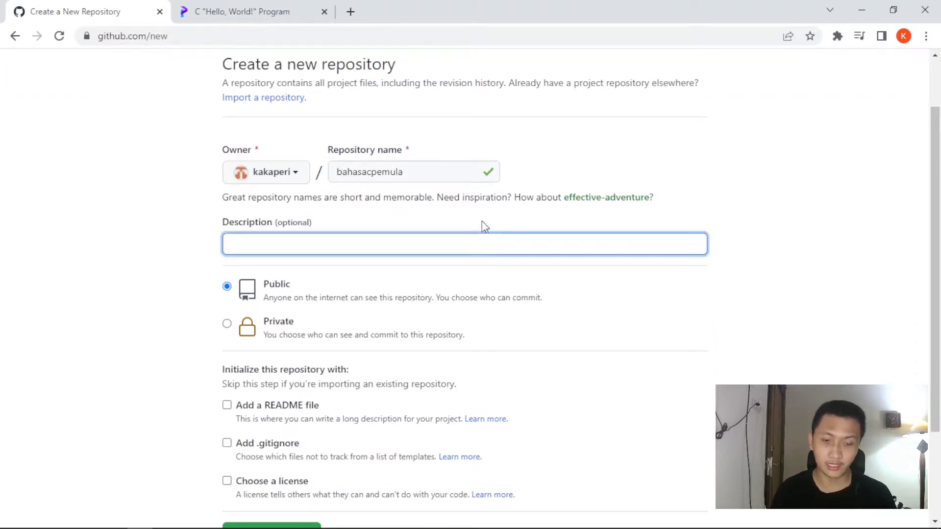
click(484, 226)
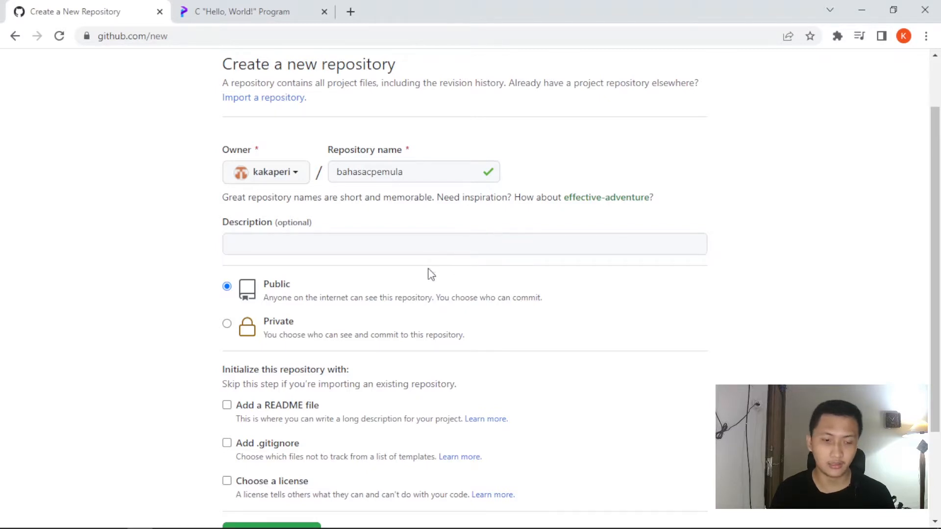
scroll(691, 232, down, 1)
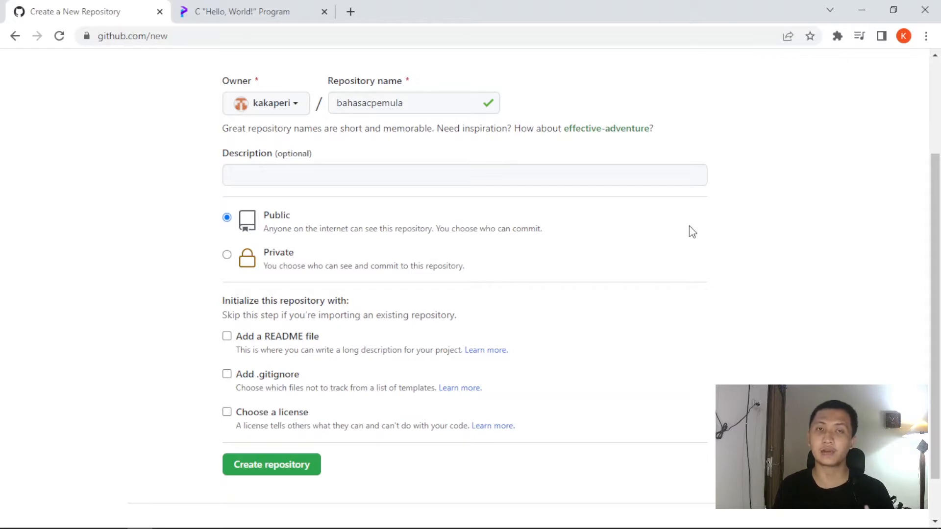
scroll(686, 240, up, 1)
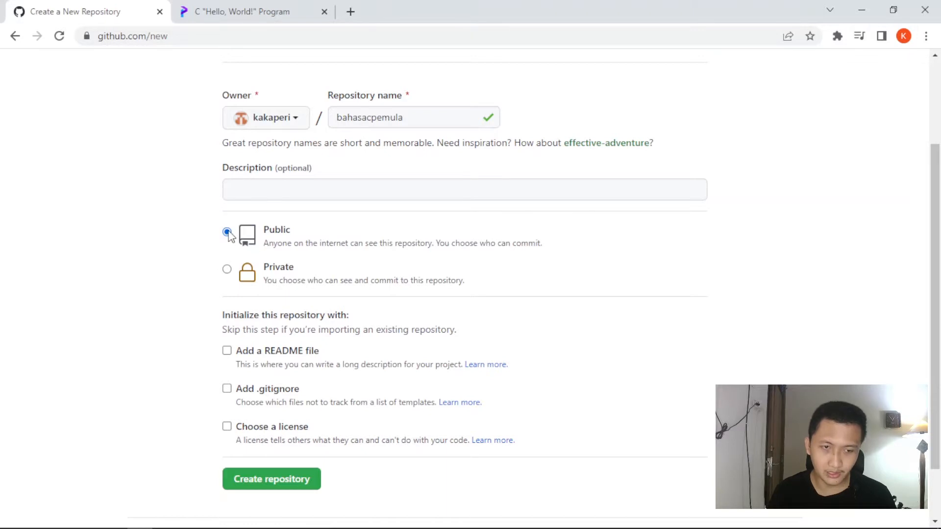
scroll(293, 294, down, 2)
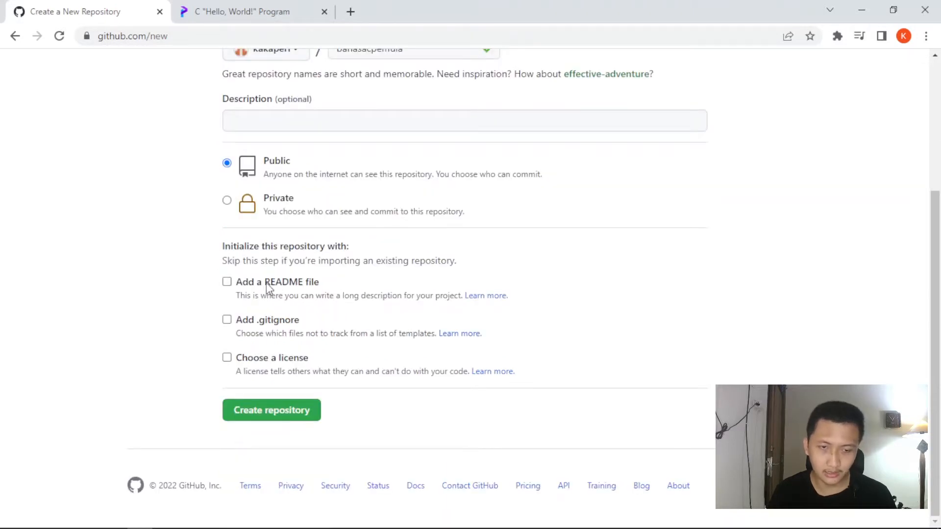
click(302, 410)
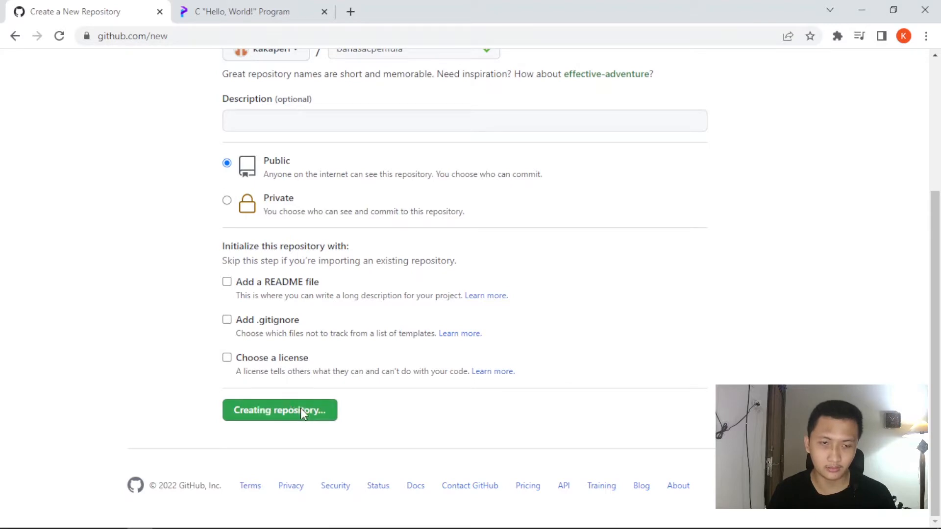
Step: Copy the web address of the new bahasacpemula repository page
scroll(525, 311, down, 3)
scroll(525, 306, up, 3)
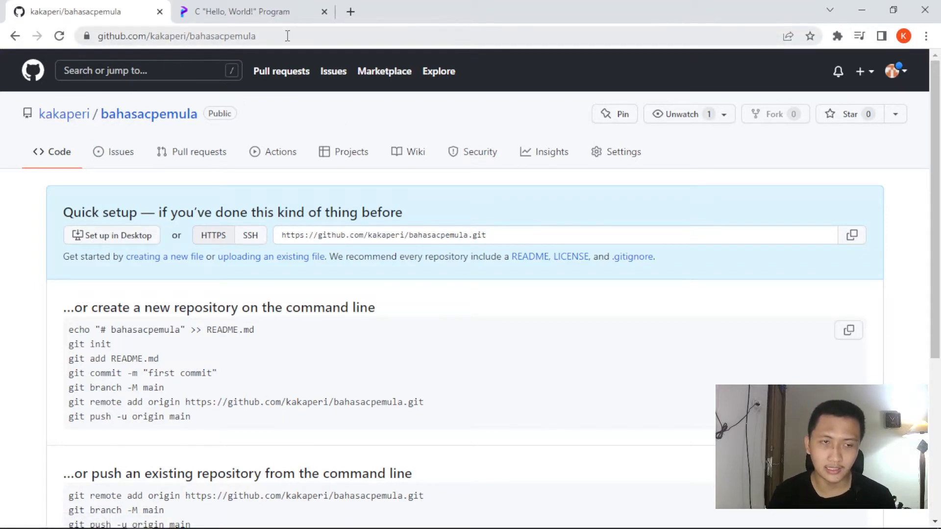
drag(292, 33, 81, 33)
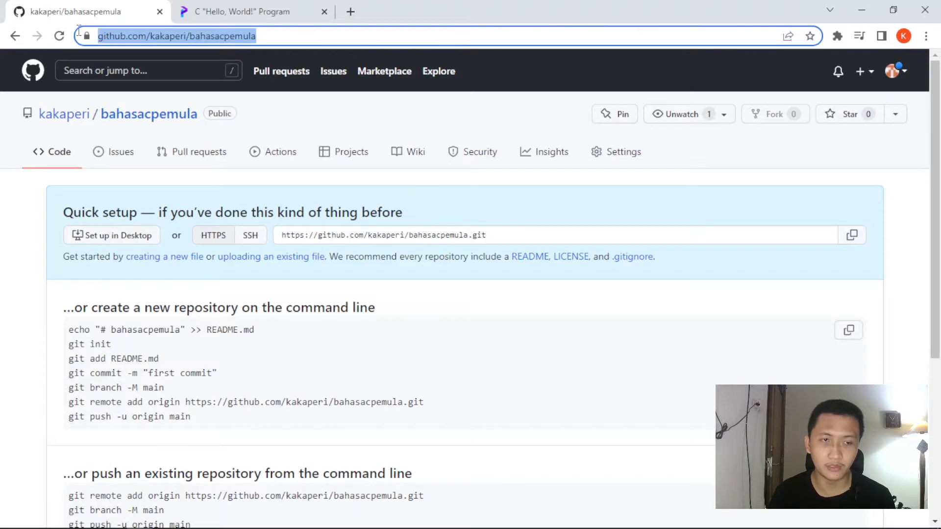
click(242, 31)
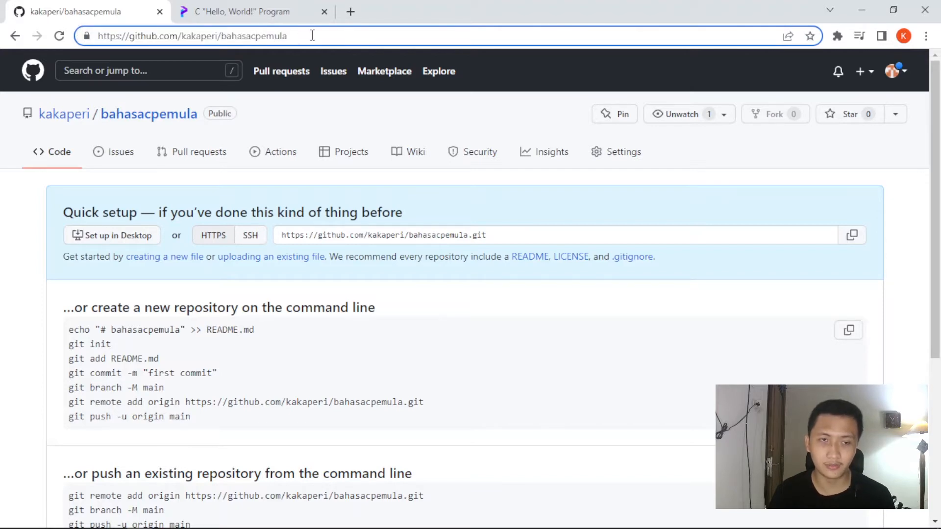
triple_click(311, 36)
click(291, 37)
triple_click(303, 37)
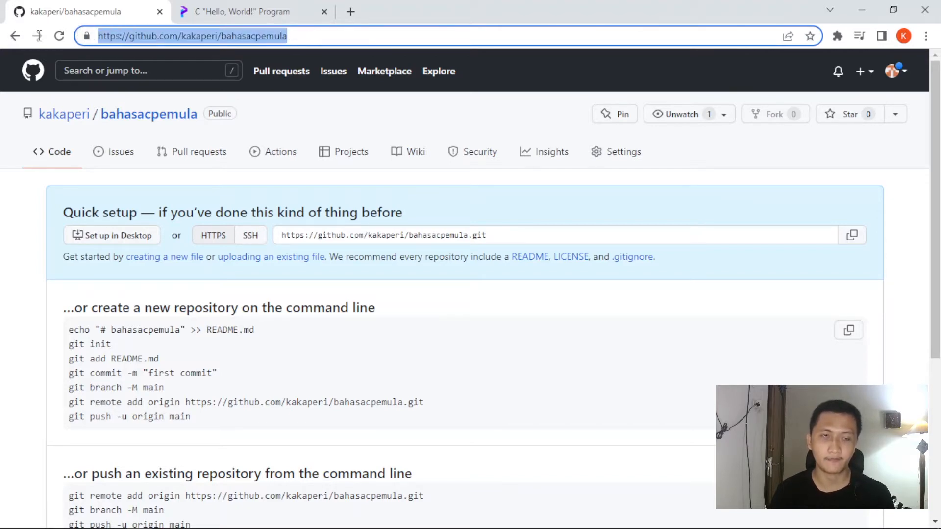
right_click(214, 43)
click(272, 109)
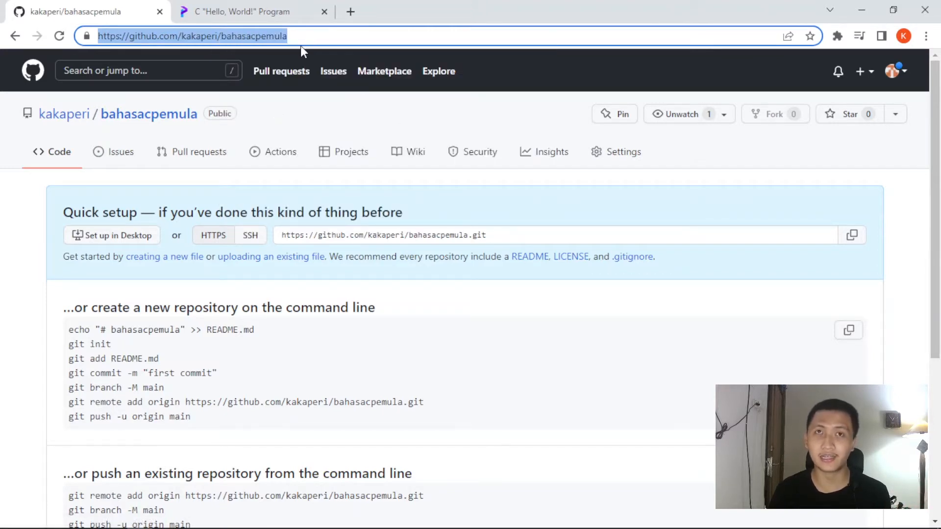
scroll(540, 216, down, 1)
scroll(542, 219, up, 1)
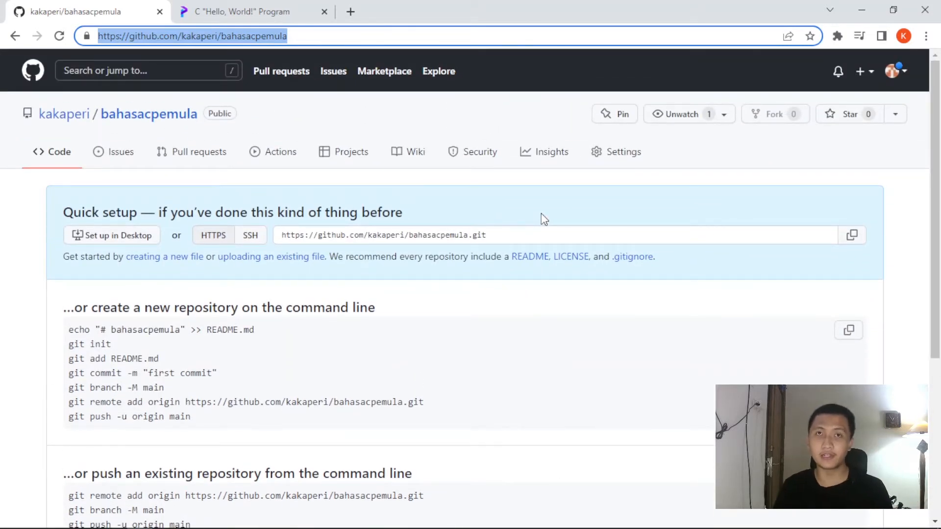
Step: Switch to the Programiz "Hello, World!" example page and launch Visual Studio Code
key(ctrl+Tab)
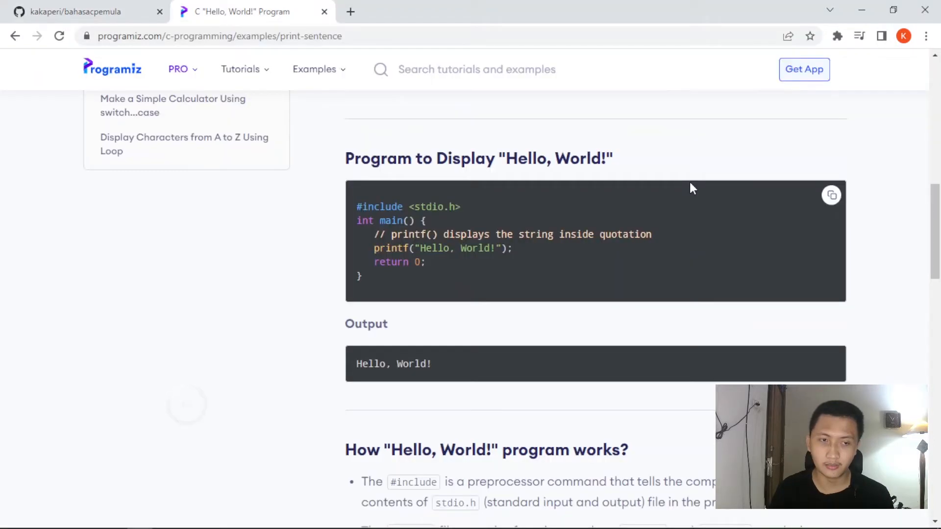
key(super)
text(visual)
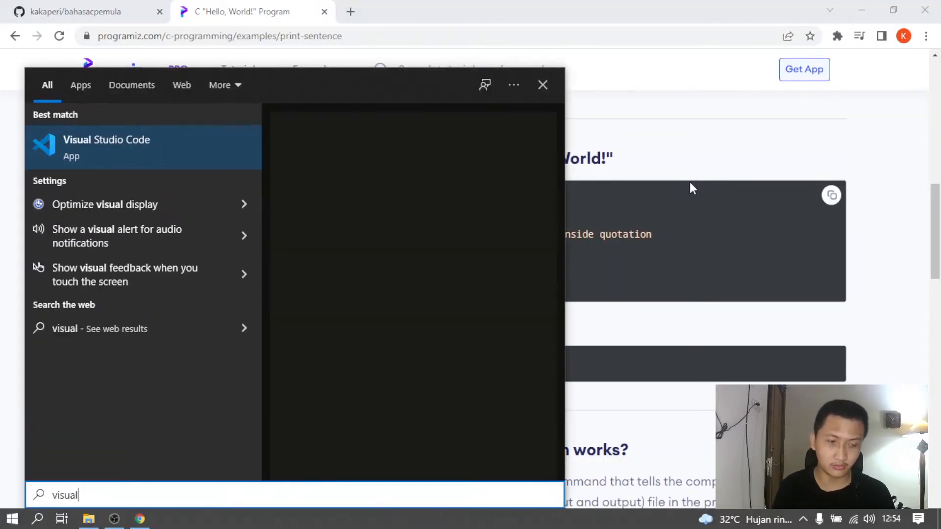
key(Return)
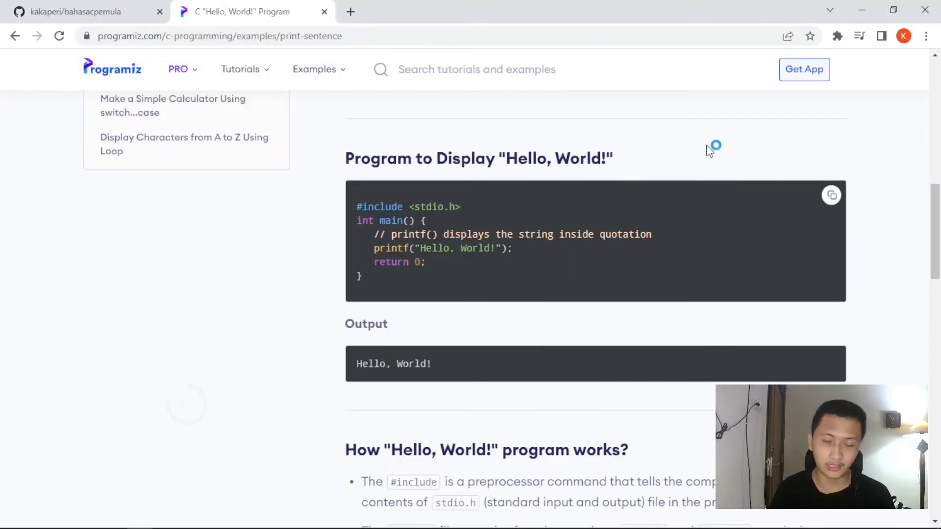
Step: Copy the C "Hello, World!" program code from Programiz and paste it into a new text file in Visual Studio Code
click(831, 195)
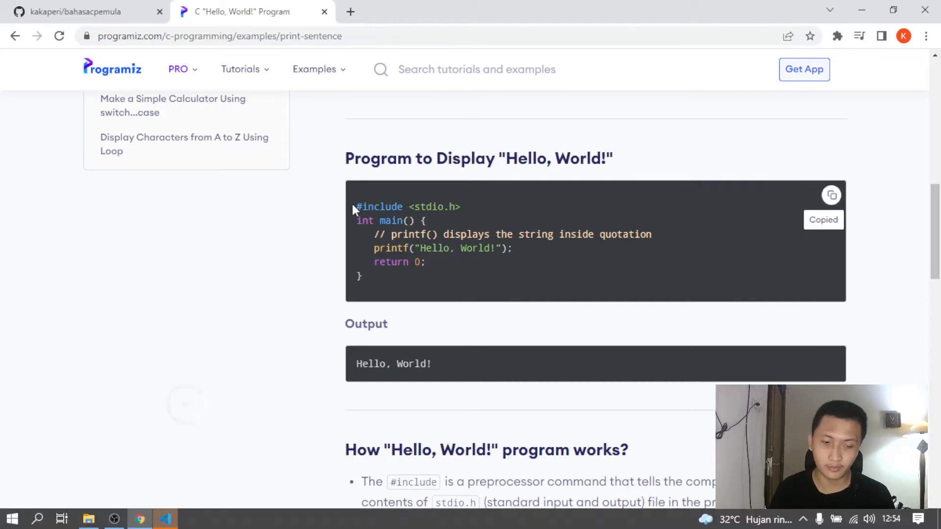
drag(351, 205, 405, 283)
click(165, 519)
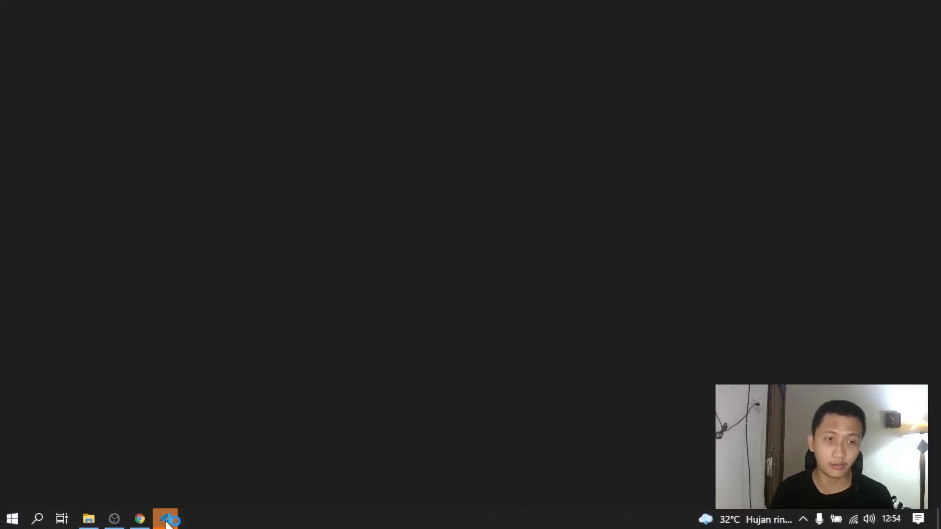
click(170, 197)
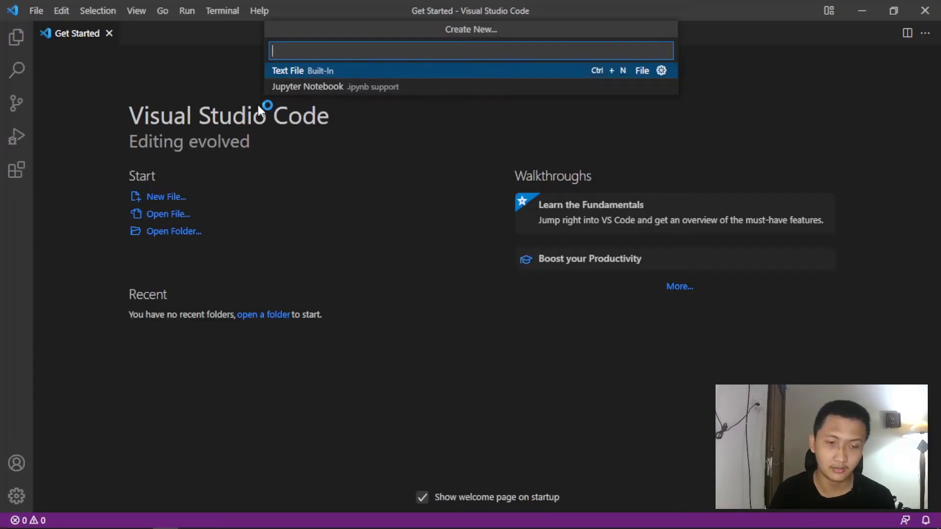
key(Return)
key(ctrl+v)
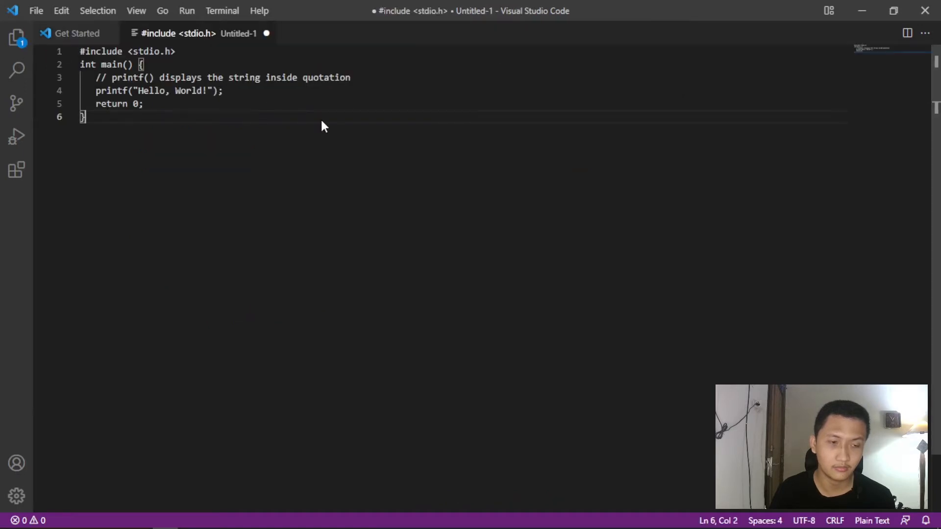
Step: Save the new code file to the Desktop as hello.c
key(ctrl+s)
click(56, 108)
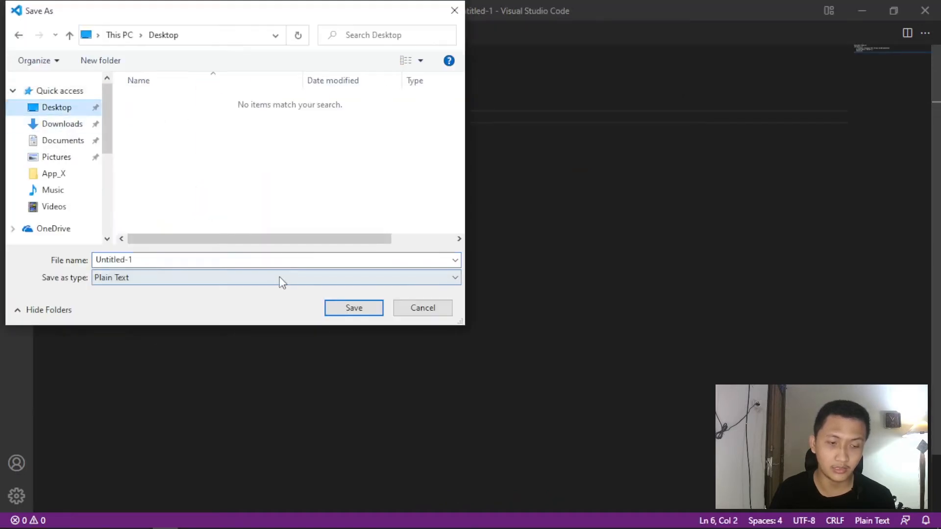
double_click(307, 260)
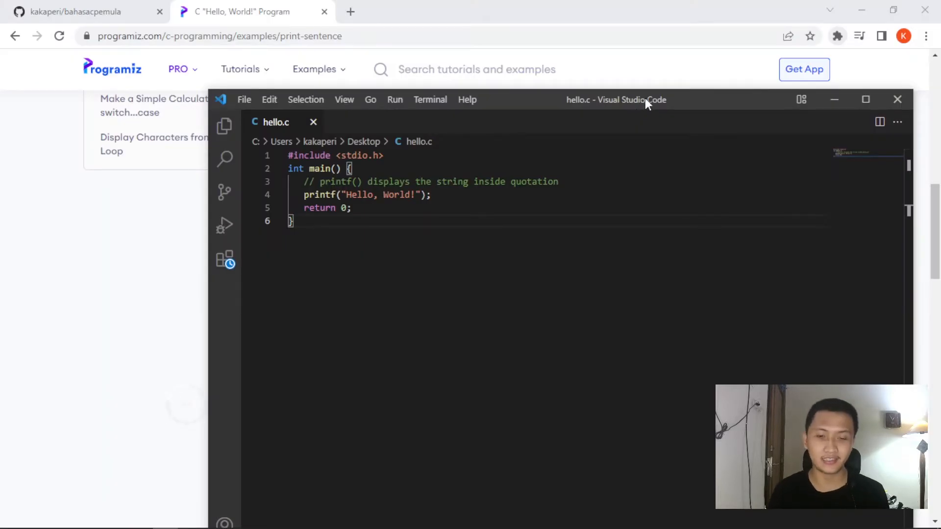
Step: Show the Windows desktop, refresh it and check the saved hello C source file
mouse_move(645, 98)
mouse_down()
mouse_move(686, 92)
mouse_move(664, 56)
mouse_move(651, 93)
mouse_up()
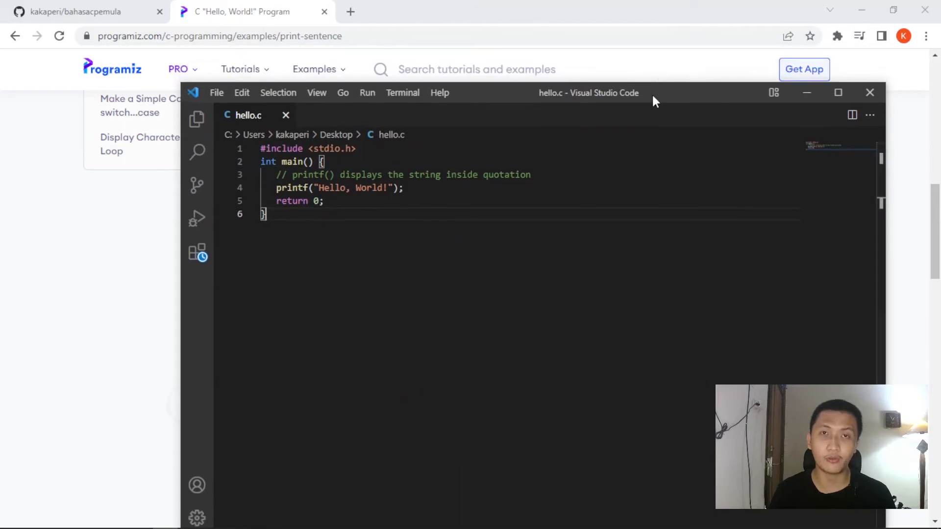
key(super+d)
right_click(140, 89)
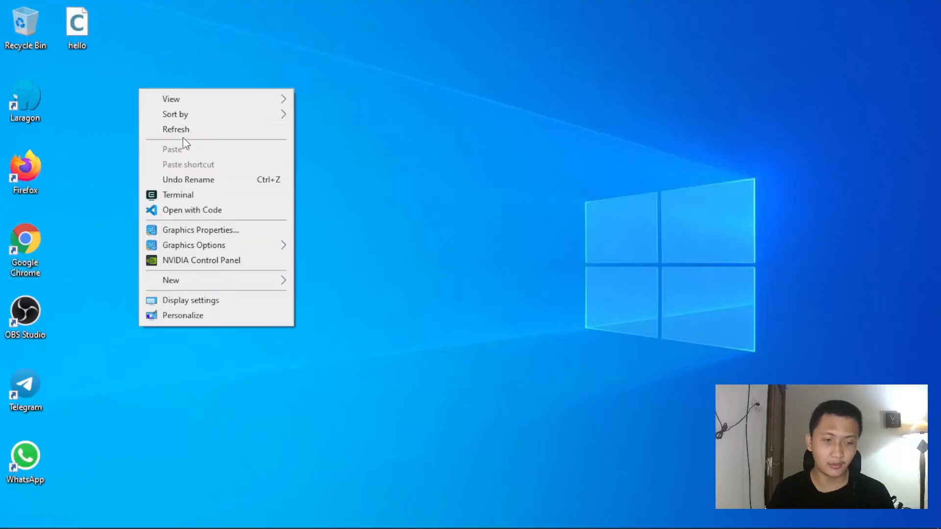
click(184, 133)
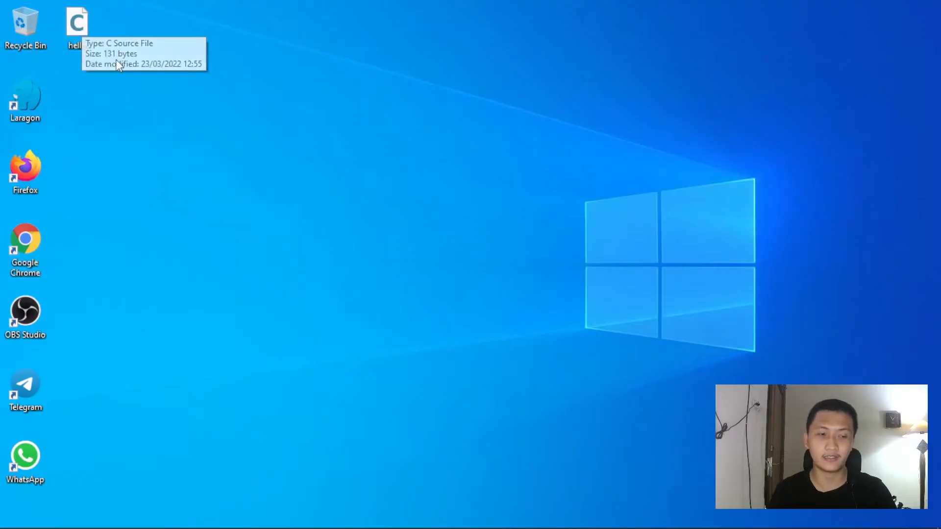
click(77, 27)
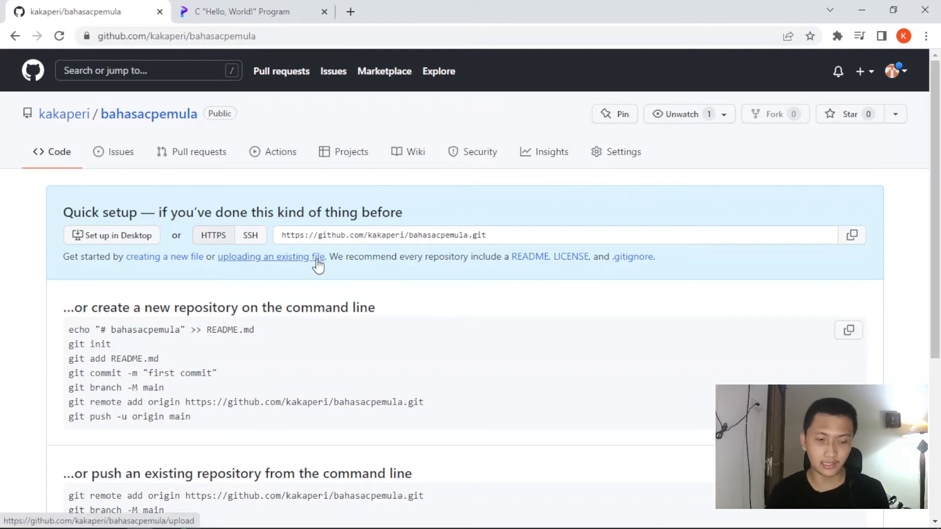
Step: Open the bahasacpemula repository's page for uploading an existing file and check its web address
click(291, 257)
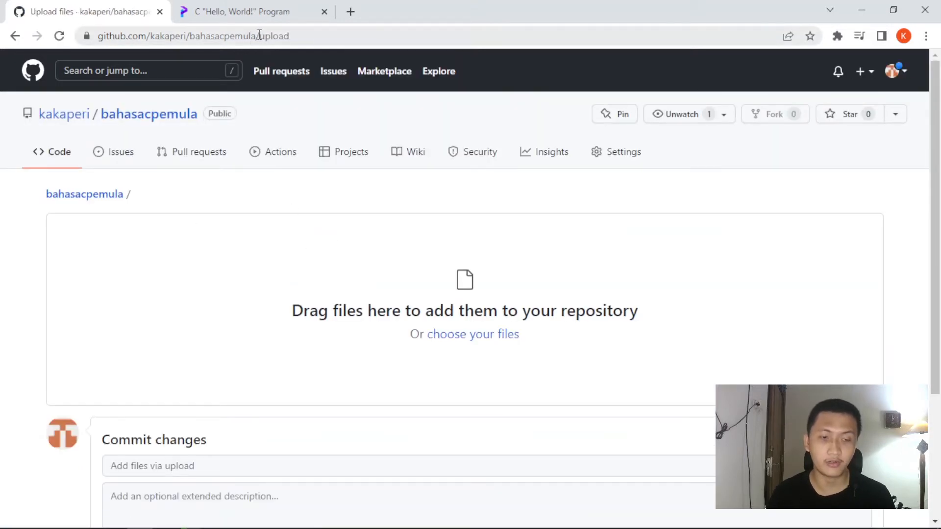
drag(258, 36, 308, 36)
click(349, 35)
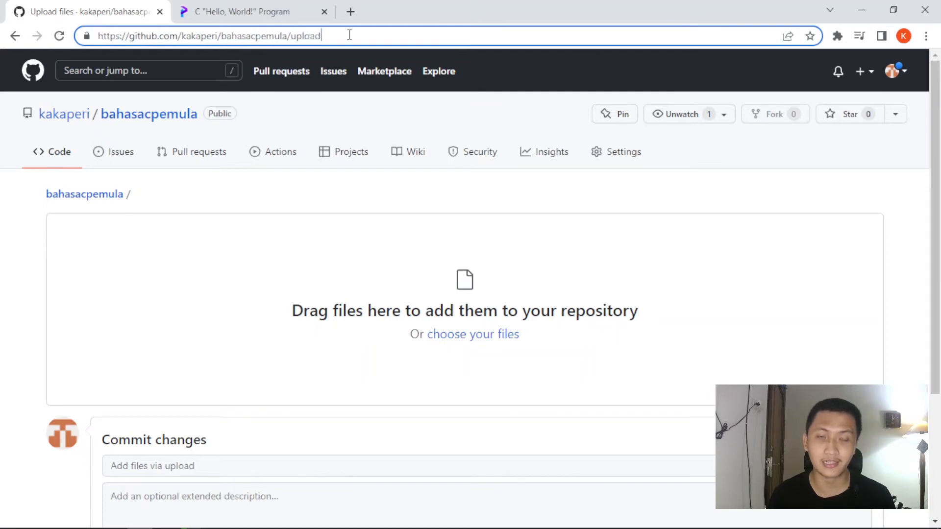
click(587, 206)
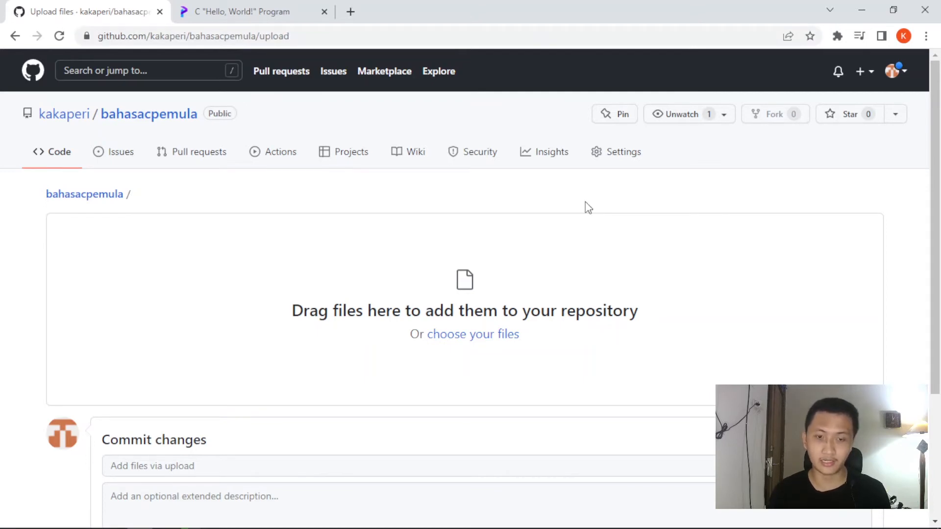
Step: Add the hello.c file from the Desktop to the repository upload
click(489, 336)
click(81, 141)
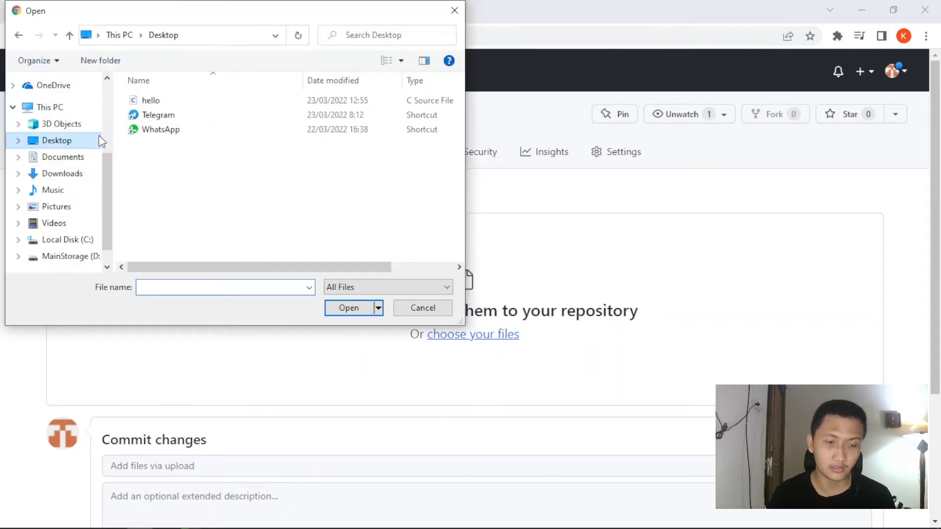
click(252, 102)
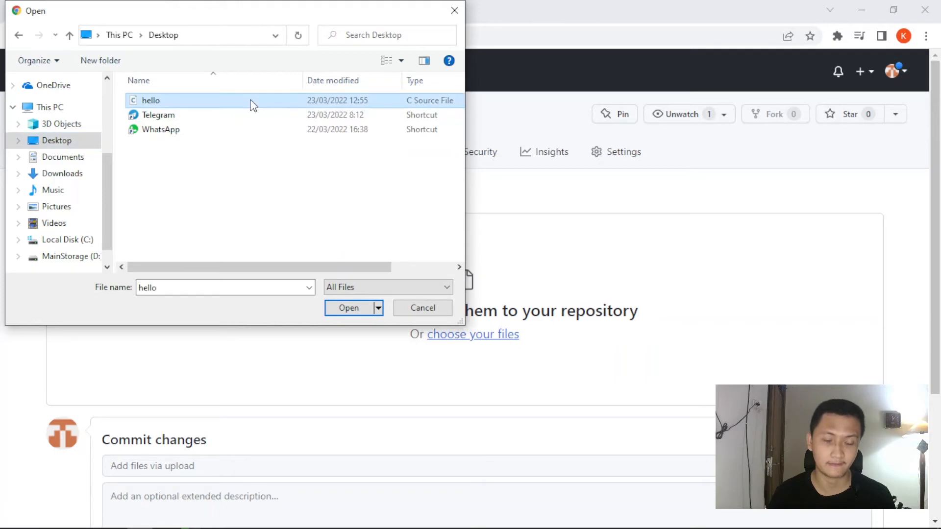
click(363, 312)
scroll(365, 314, down, 5)
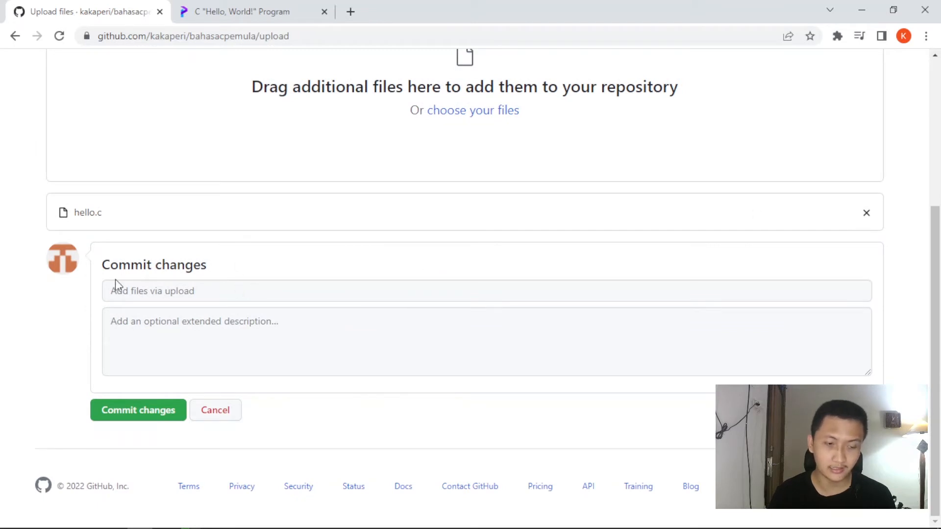
Step: Commit the hello.c upload to the repository with the message "Upload pertama melalui website"
click(134, 290)
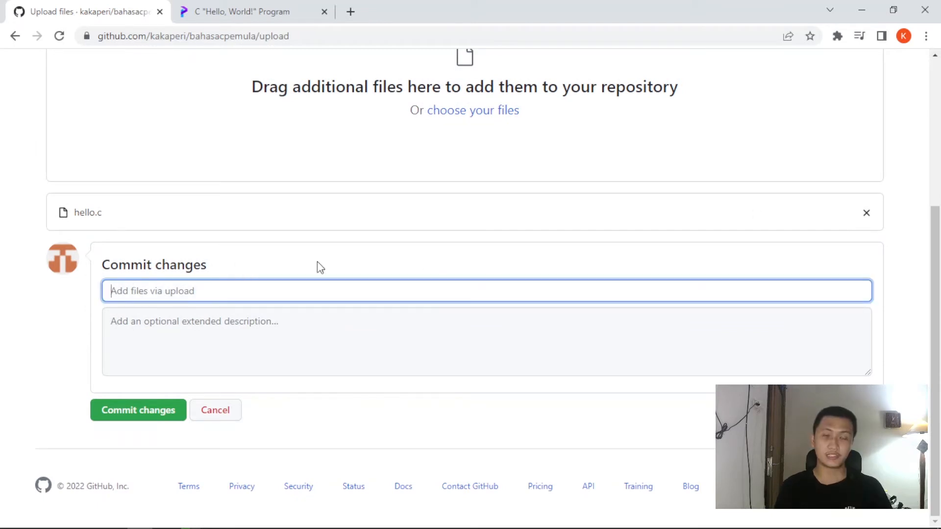
text(Cara)
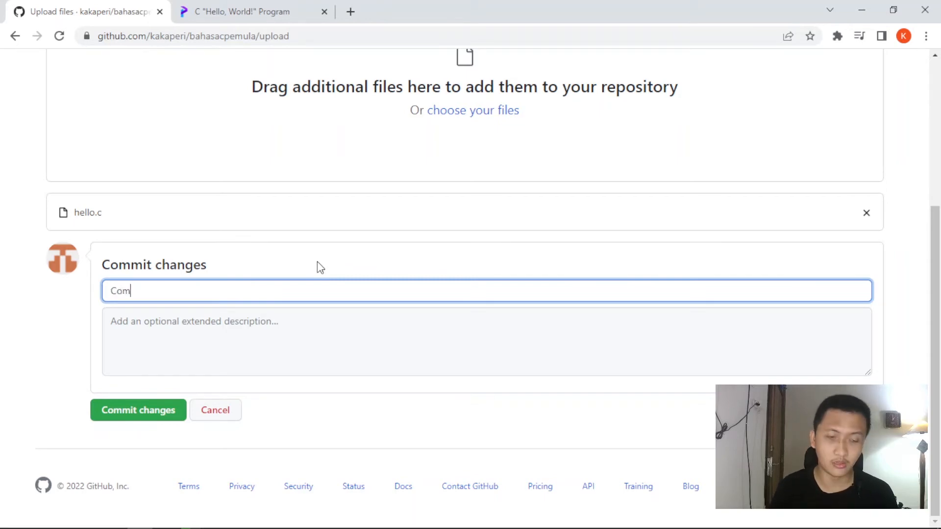
key(BackSpace)
key(BackSpace)
key(BackSpace)
key(BackSpace)
text(Upl)
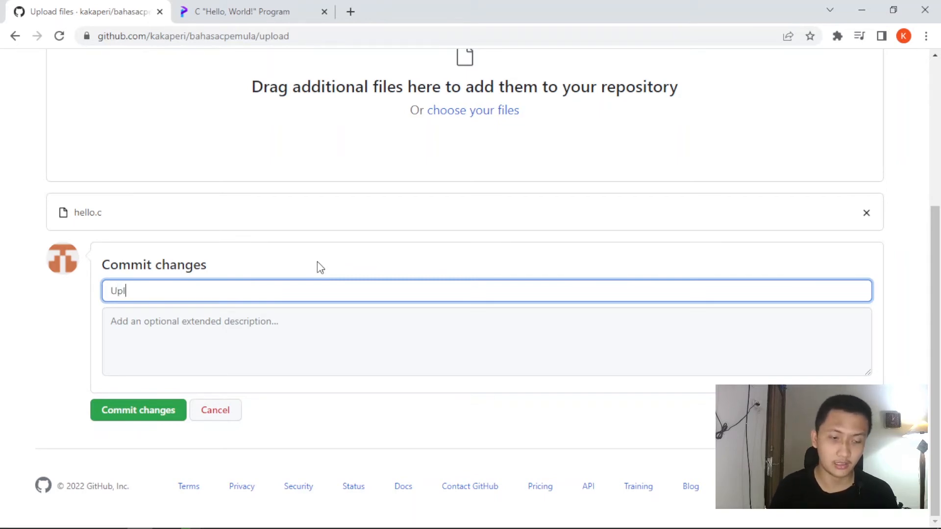
text(oad pertama melalu)
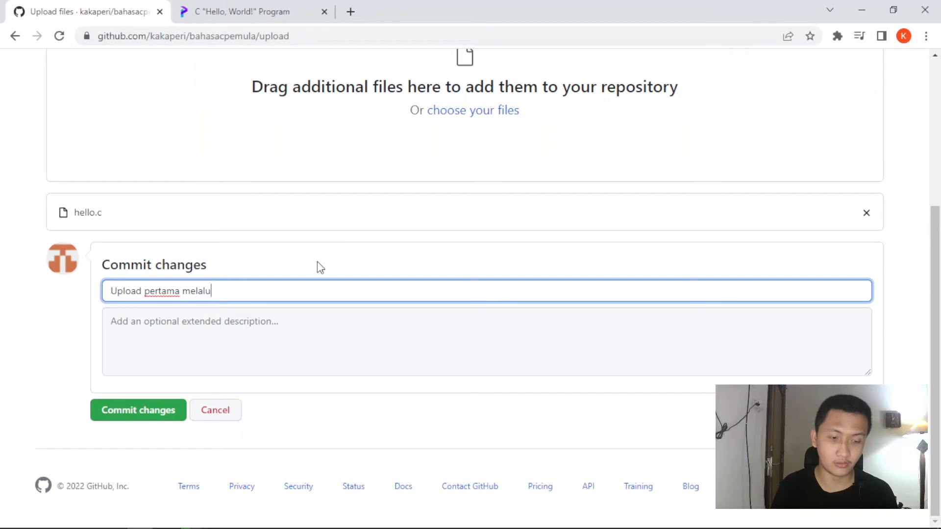
text(i website)
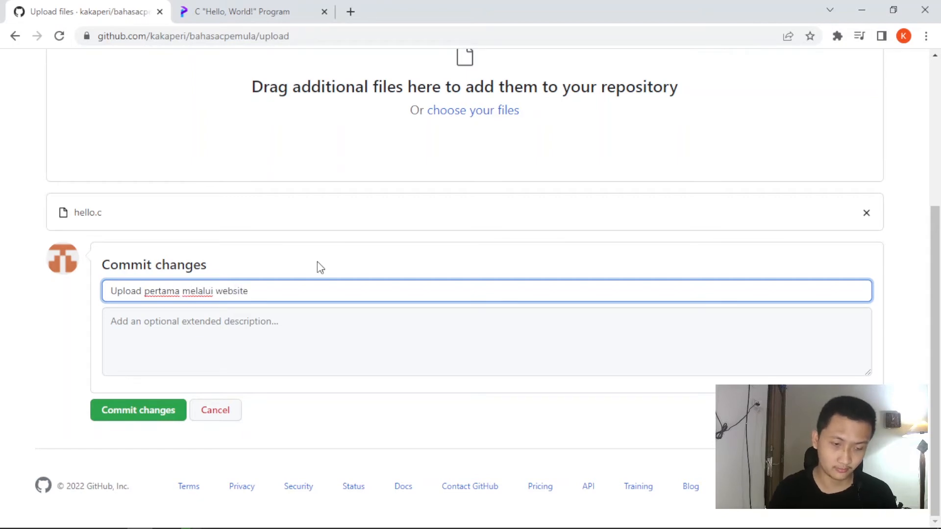
click(338, 322)
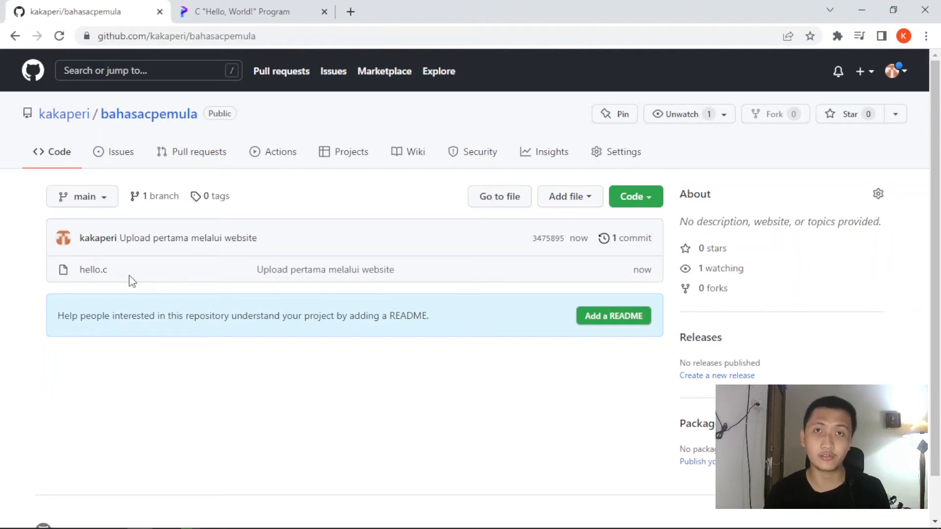
Step: Review the code changes of the "Upload pertama melalui website" commit from the commit history, and return to the repository's main page
click(635, 247)
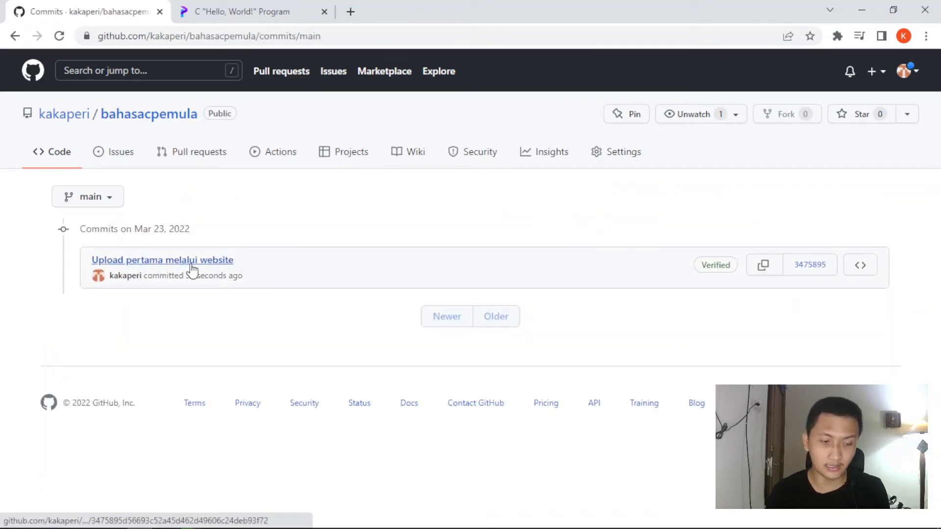
click(218, 267)
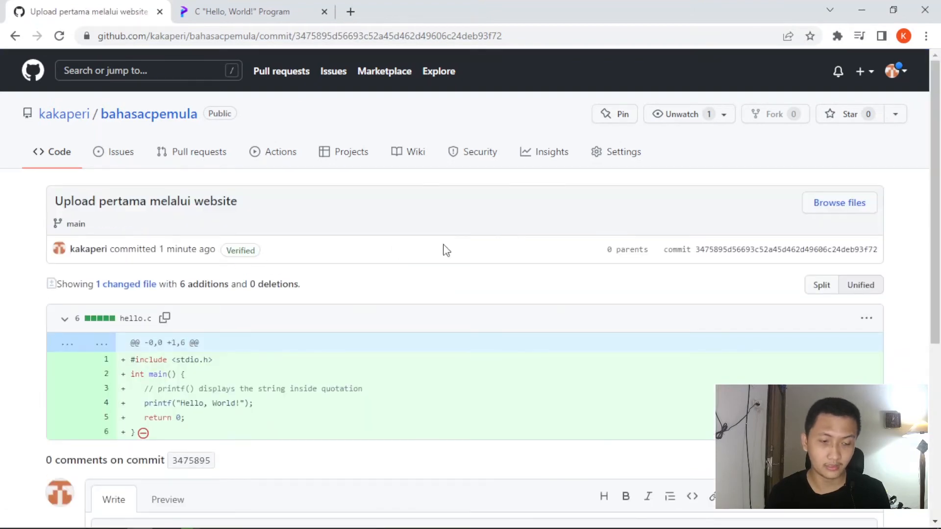
scroll(445, 247, down, 1)
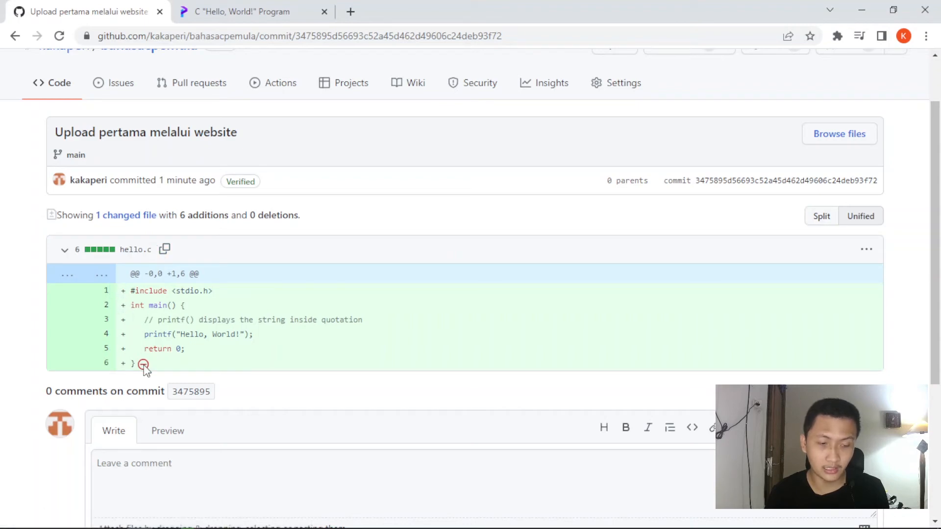
scroll(437, 216, up, 1)
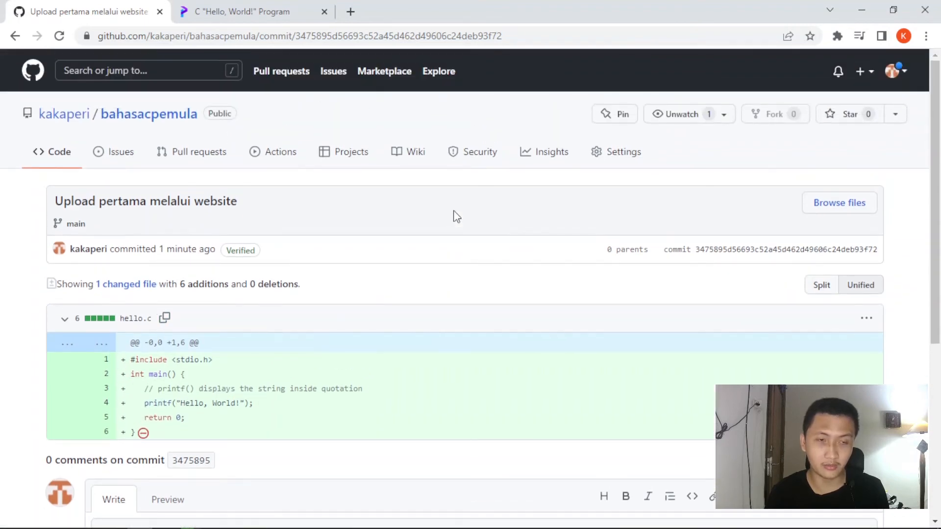
key(alt+Left)
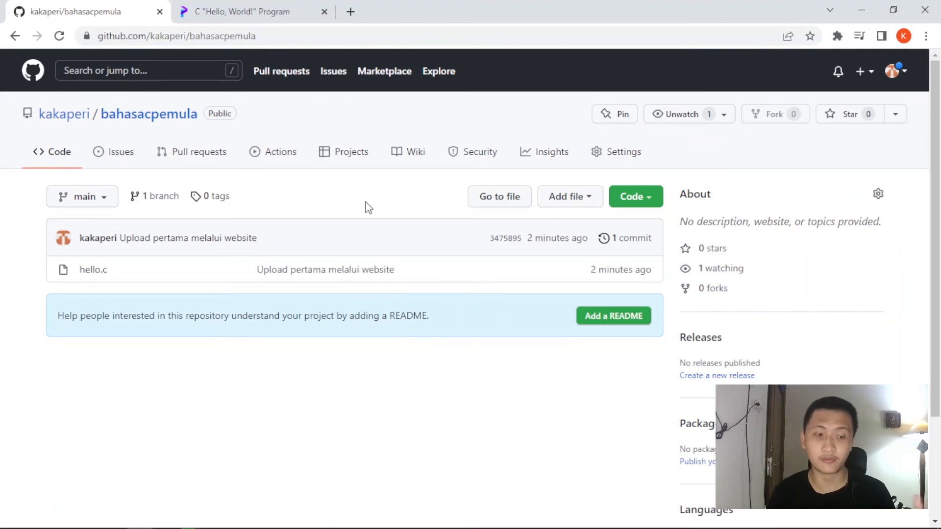
Step: Delete hello.c from the repository, committing directly to the main branch with the message "Hapus via web file hello"
click(98, 271)
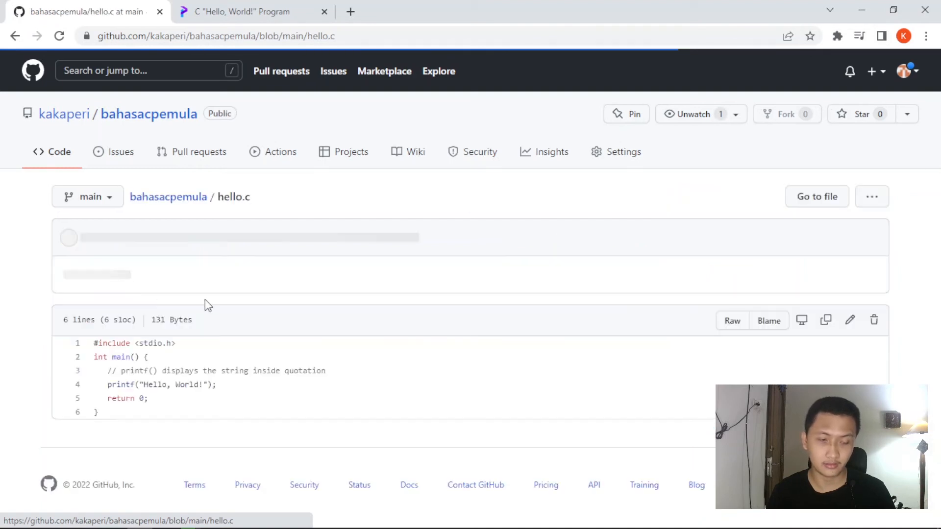
click(874, 321)
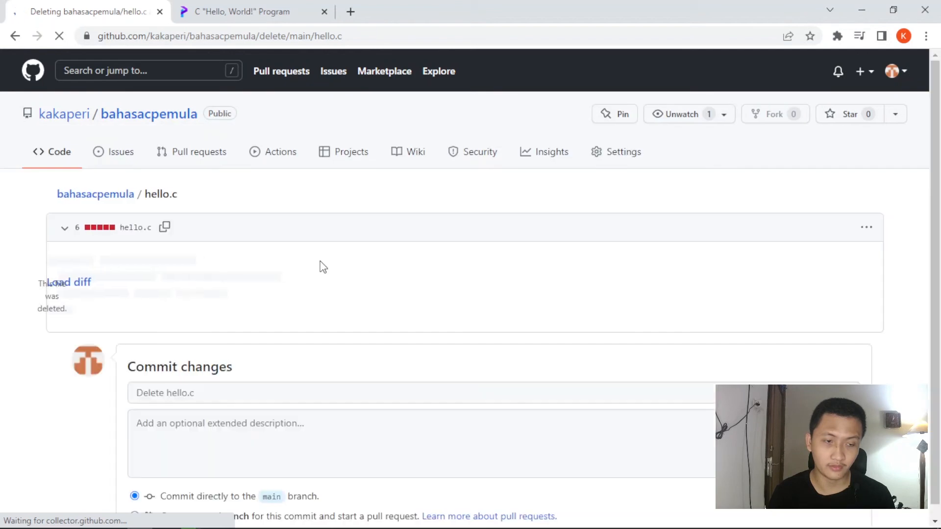
scroll(289, 393, down, 2)
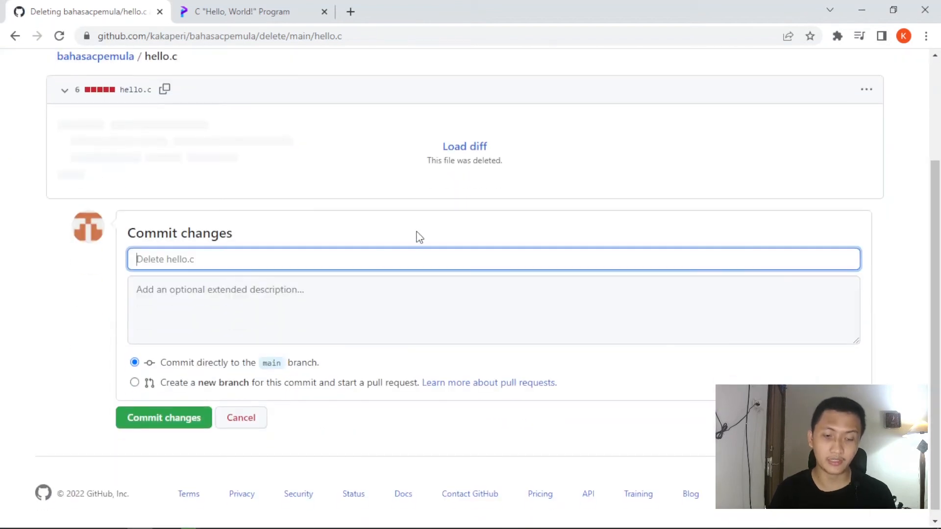
text(Hapus )
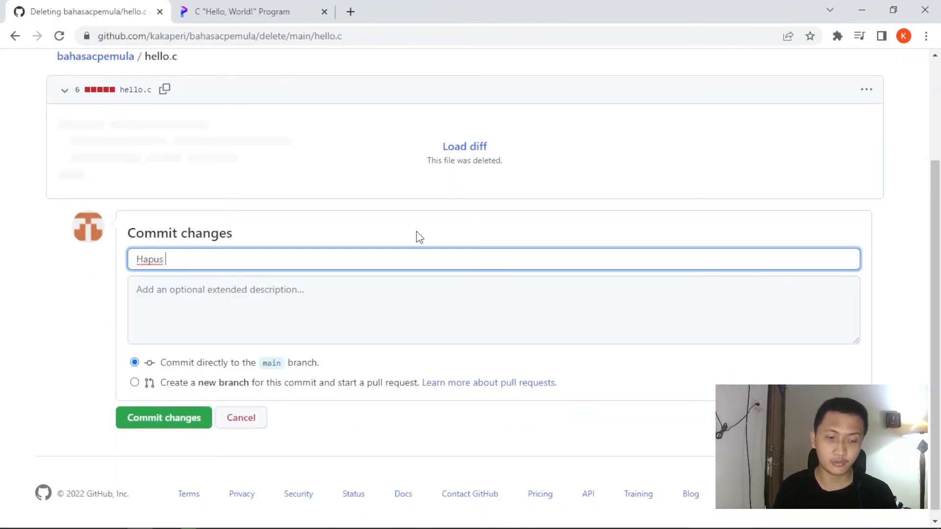
text(via web file h)
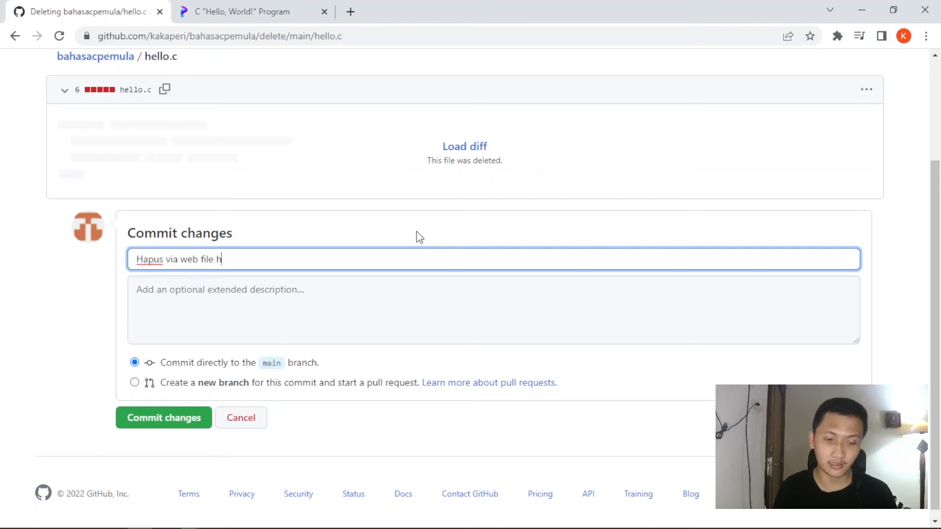
text(ello)
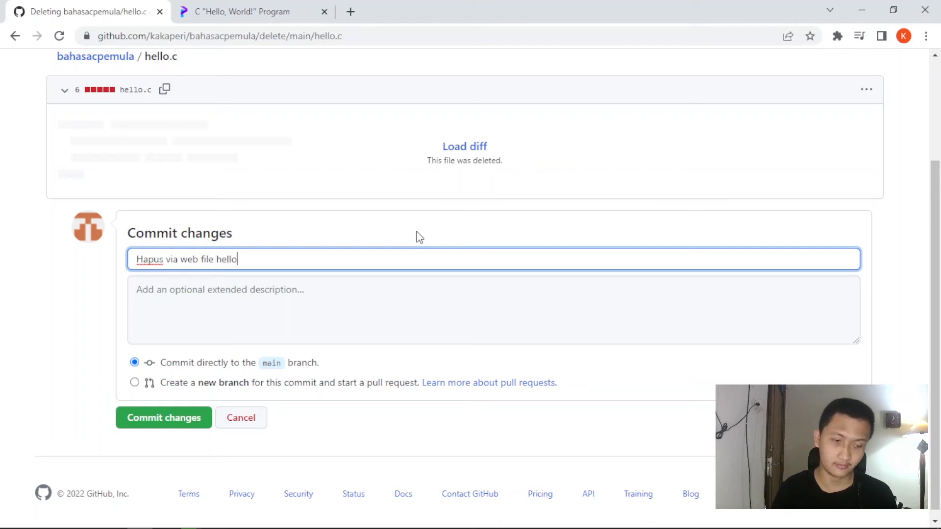
scroll(246, 336, down, 1)
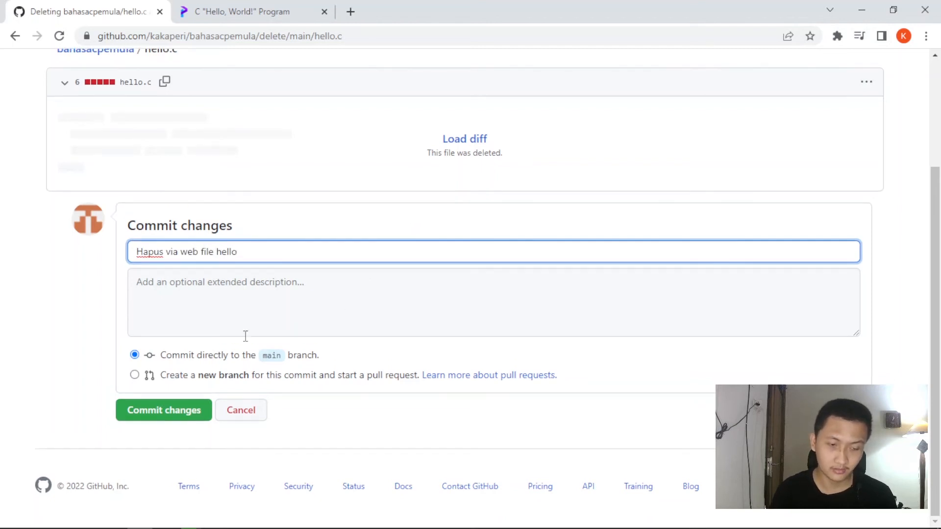
click(186, 409)
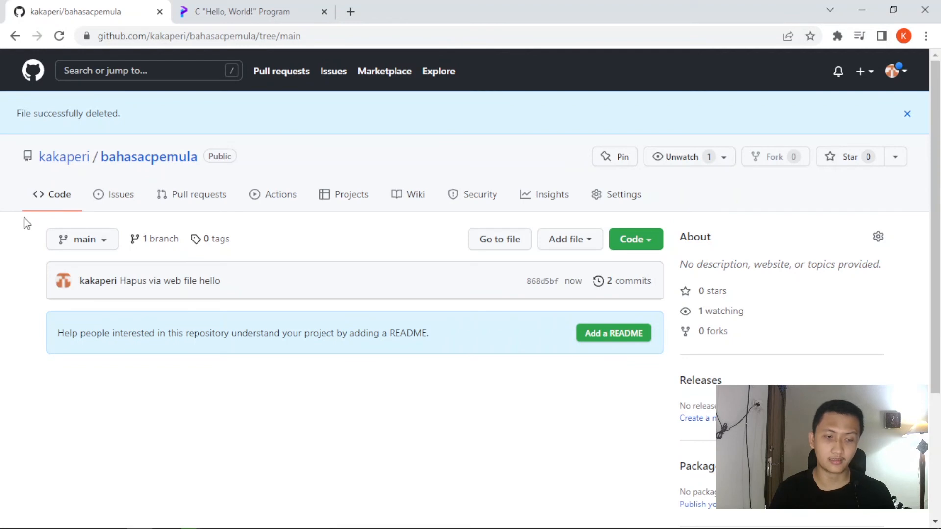
Step: Open the "Hapus via web file hello" commit from the commit history and load the hello.c diff to examine the removed code
click(69, 198)
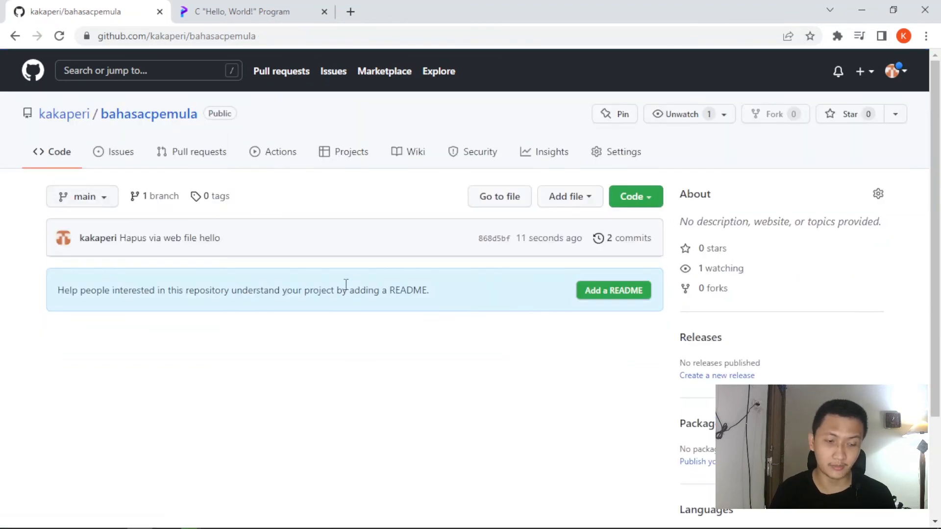
click(631, 249)
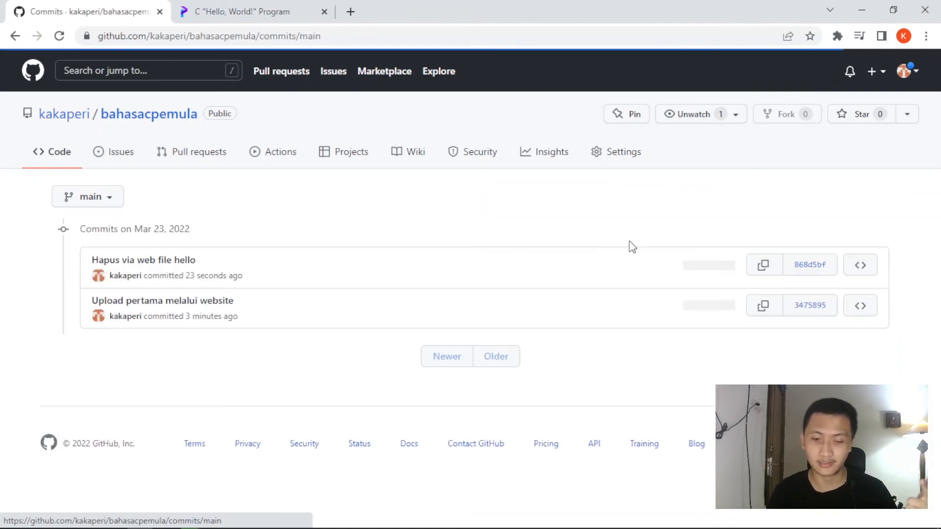
click(180, 265)
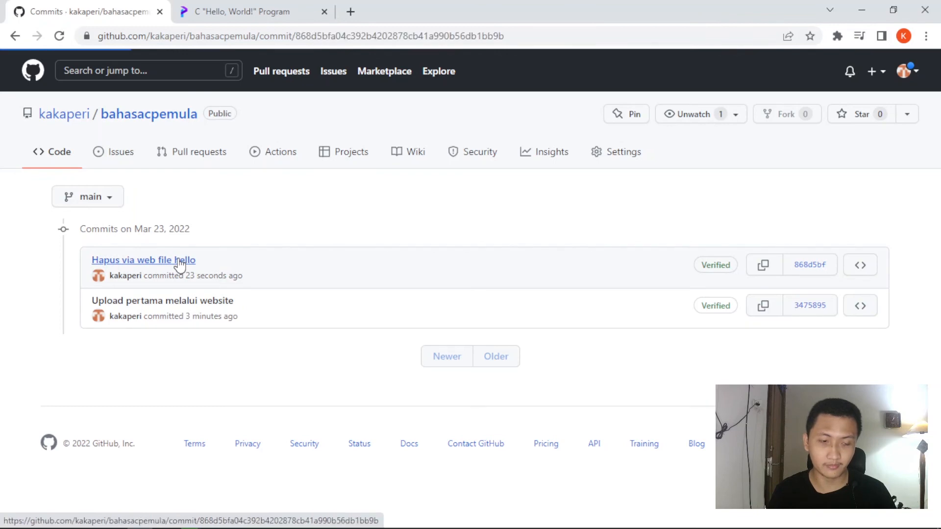
scroll(380, 263, down, 1)
click(64, 250)
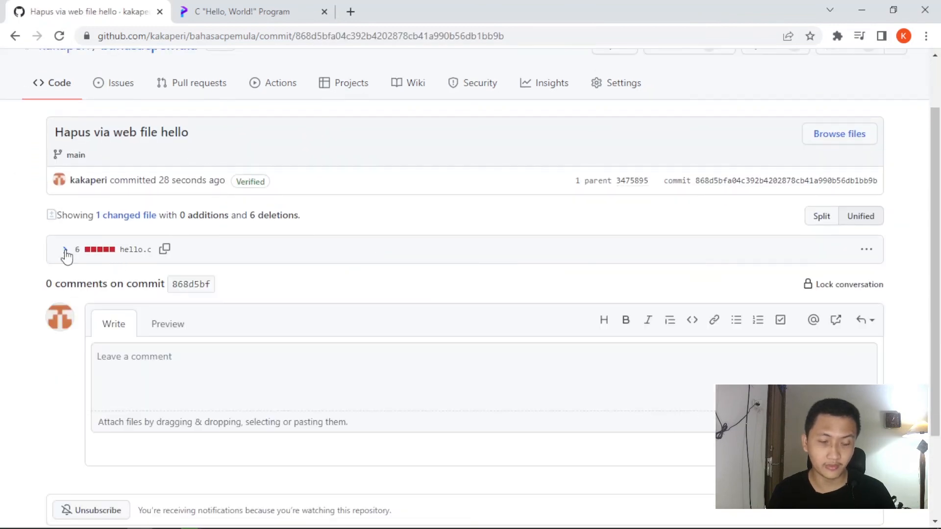
click(64, 250)
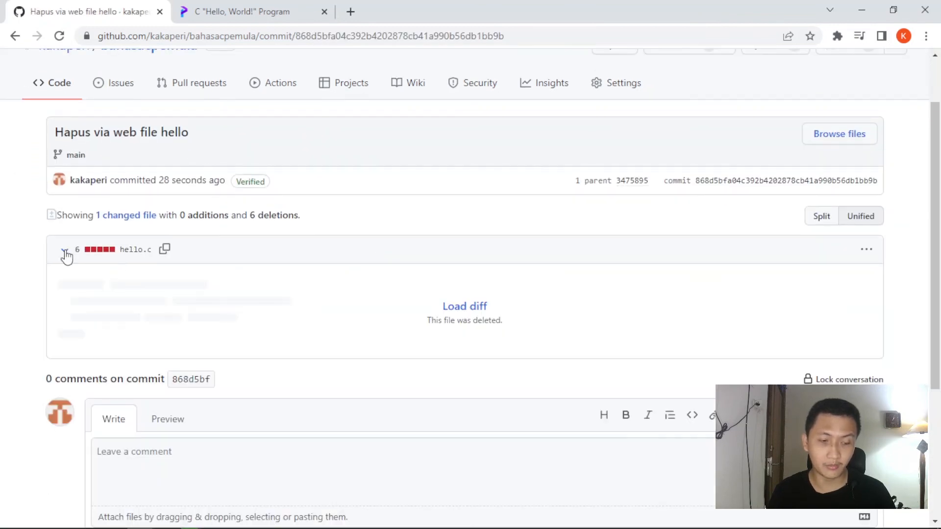
click(479, 307)
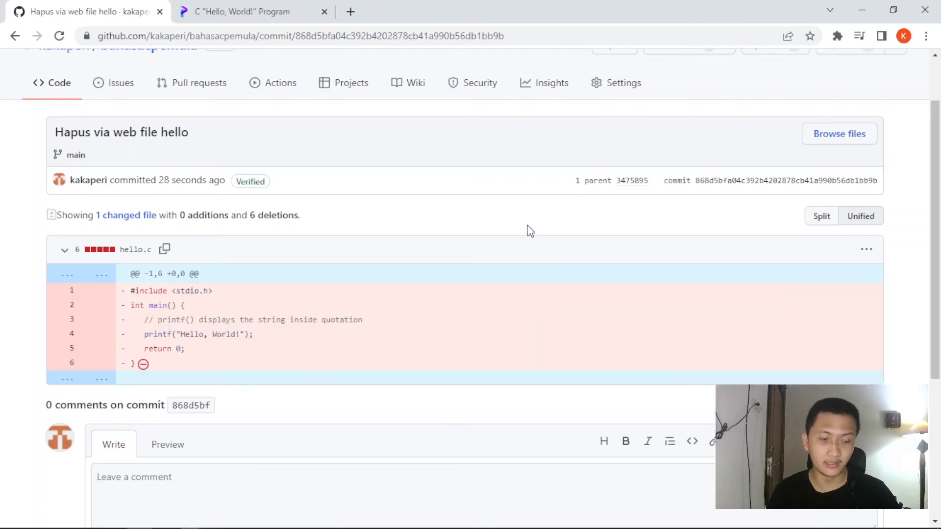
scroll(530, 231, down, 1)
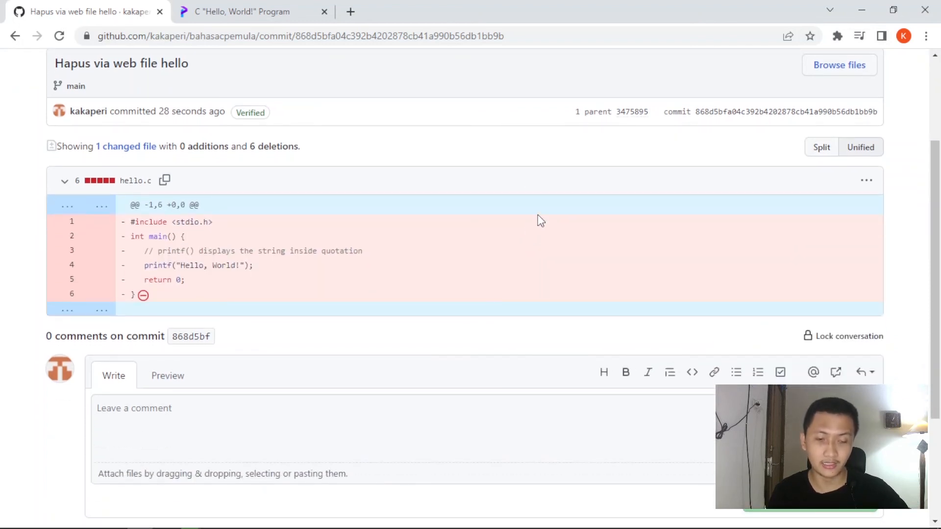
scroll(537, 215, up, 1)
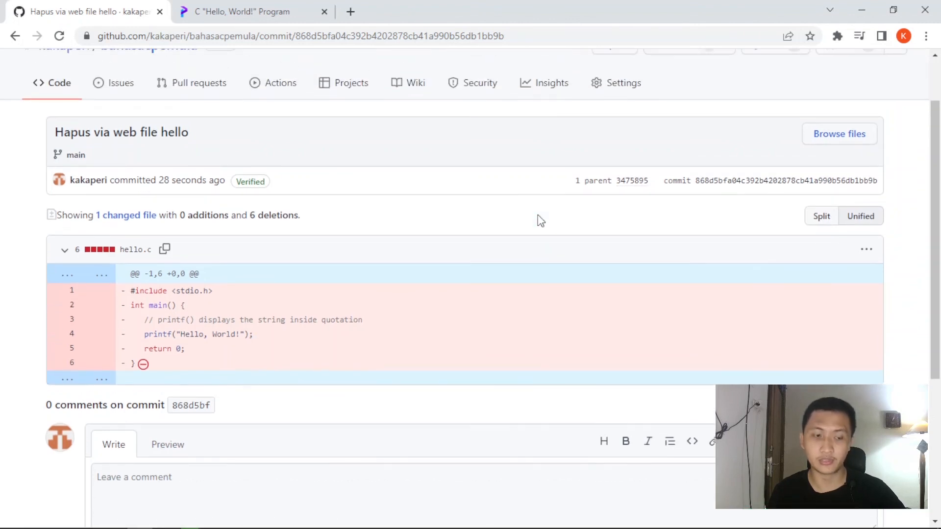
Step: Collapse the hello.c diff and go back through the commit history to the repository's main page
click(65, 250)
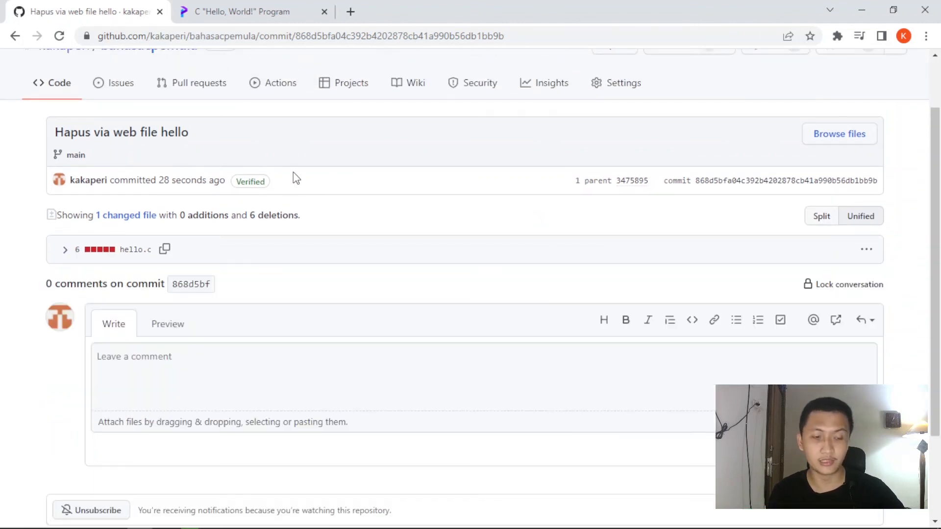
scroll(397, 138, up, 1)
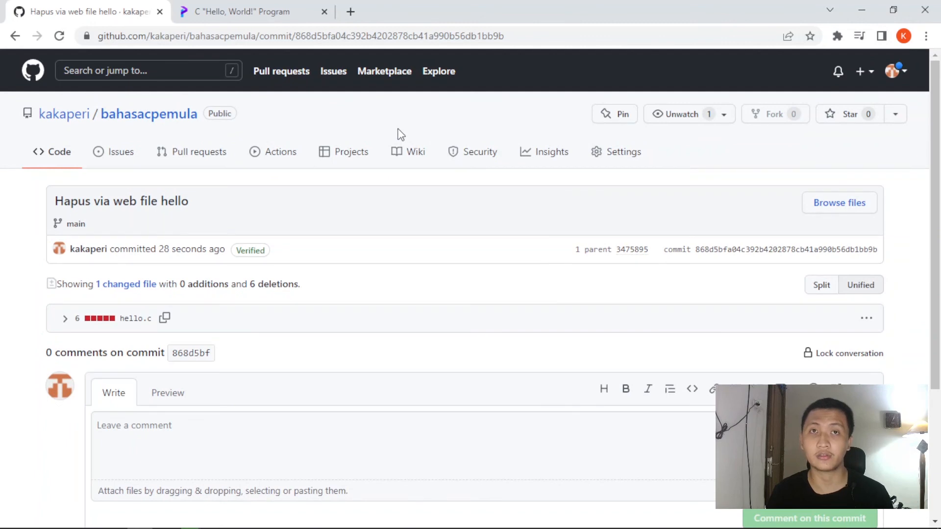
click(15, 36)
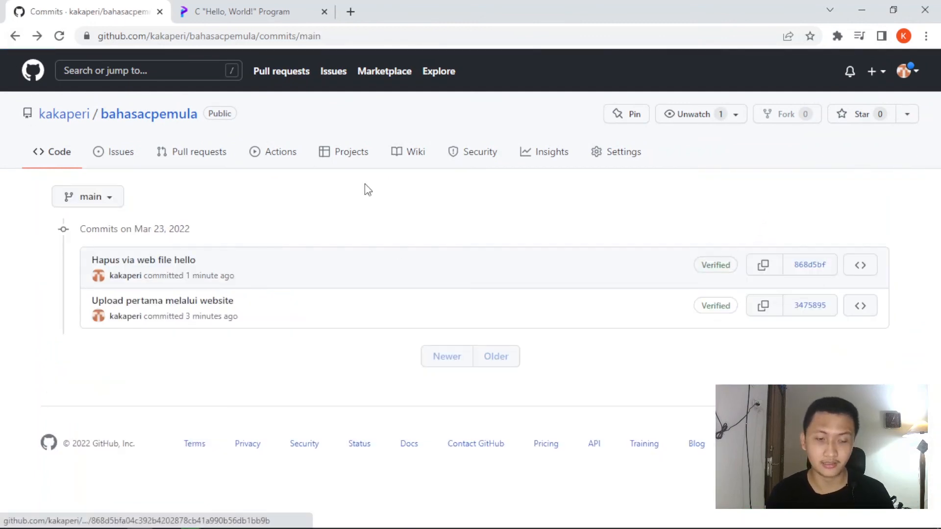
click(860, 265)
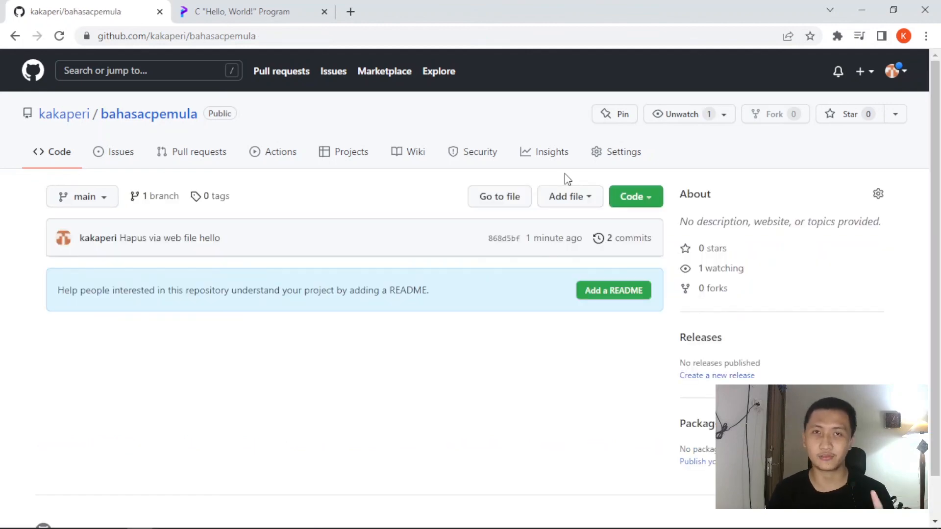